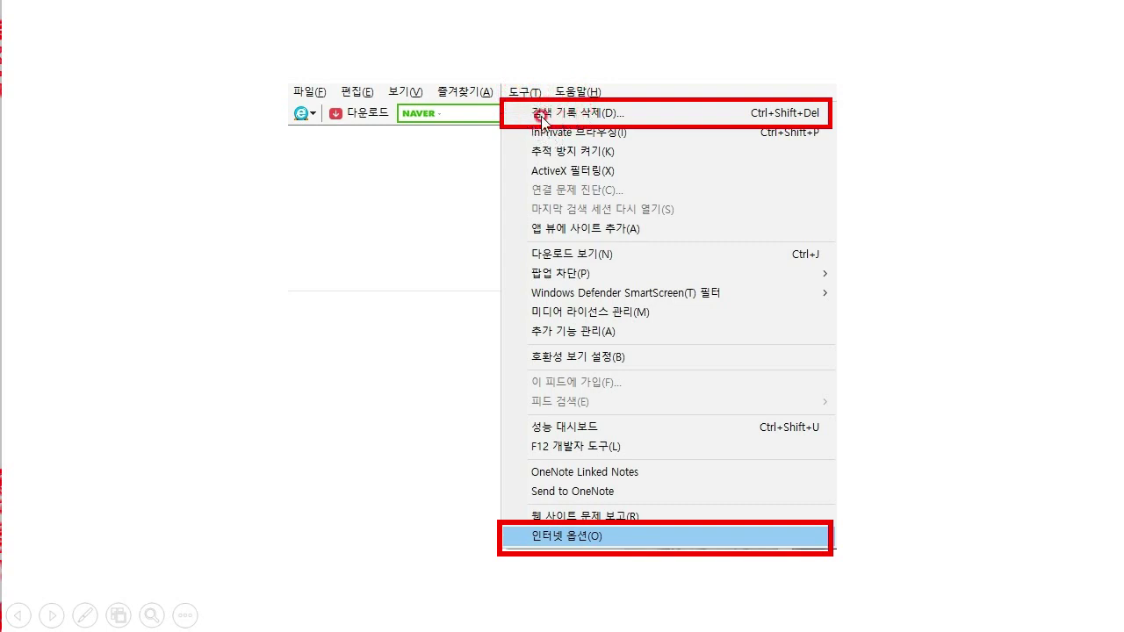
click(596, 535)
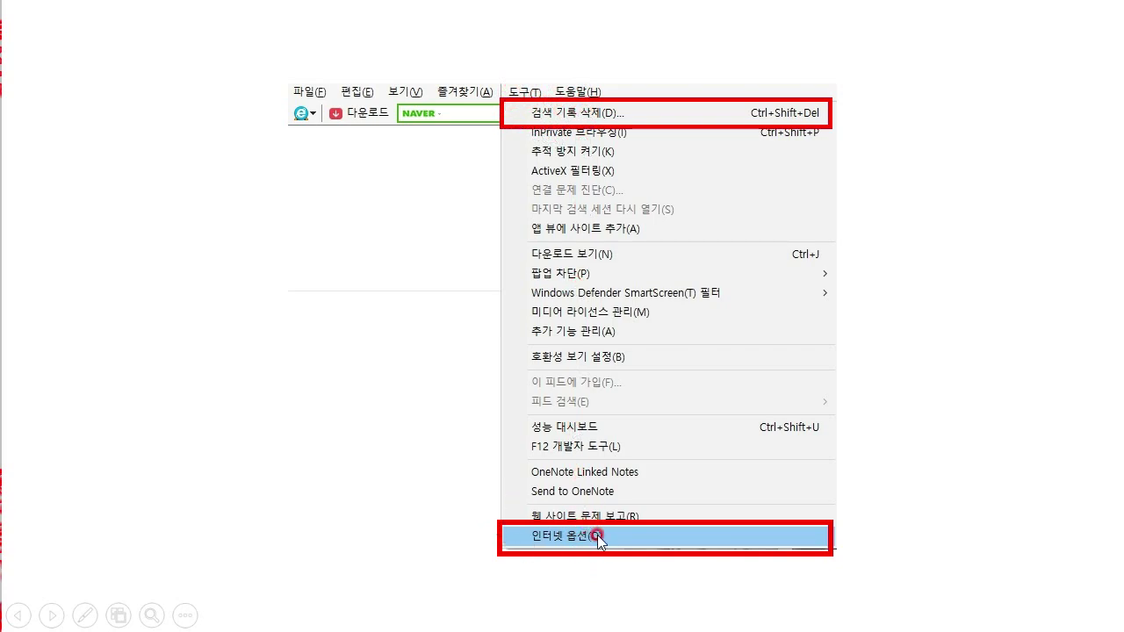
click(368, 394)
click(387, 83)
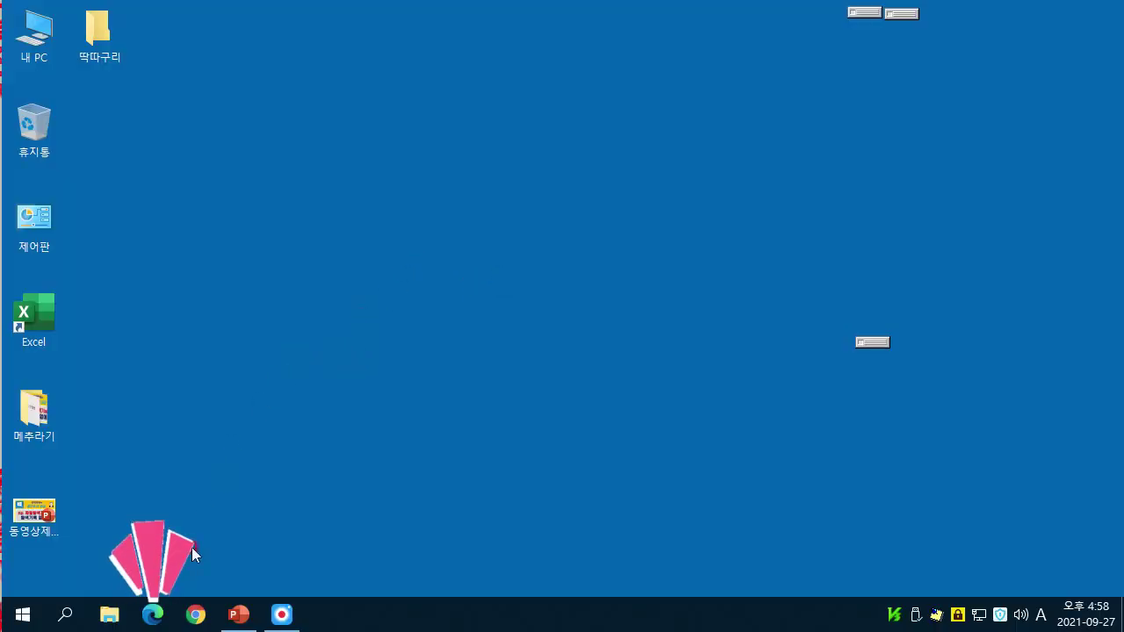
Switch to Microsoft Edge and open the 개인 정보, 검색 및 서비스 page of its settings
click(153, 617)
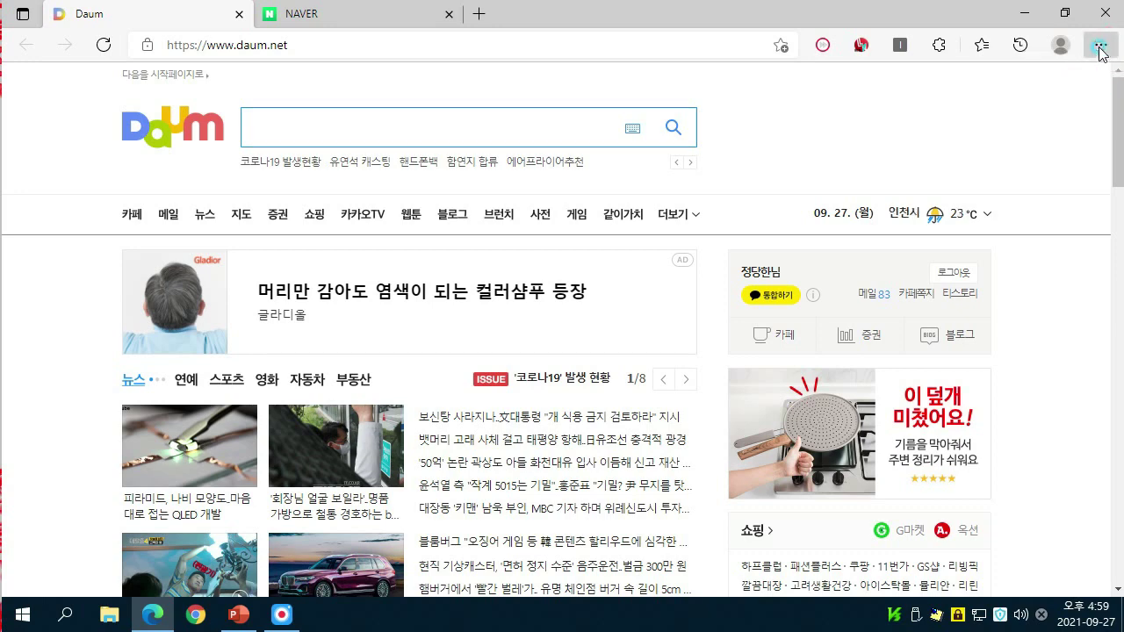
click(1100, 46)
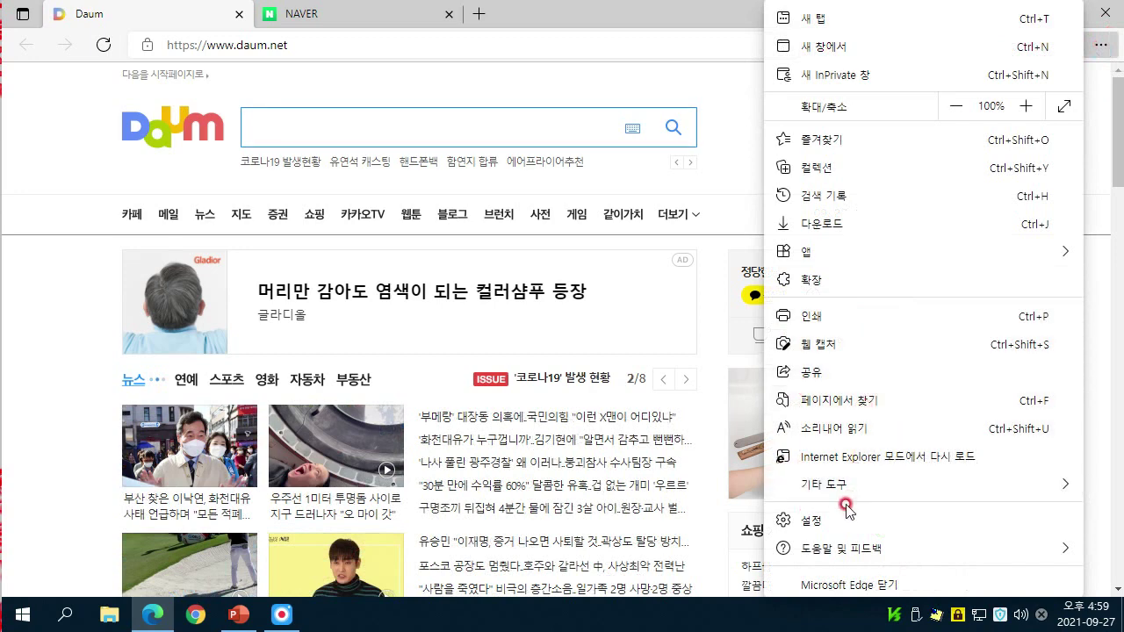
click(806, 527)
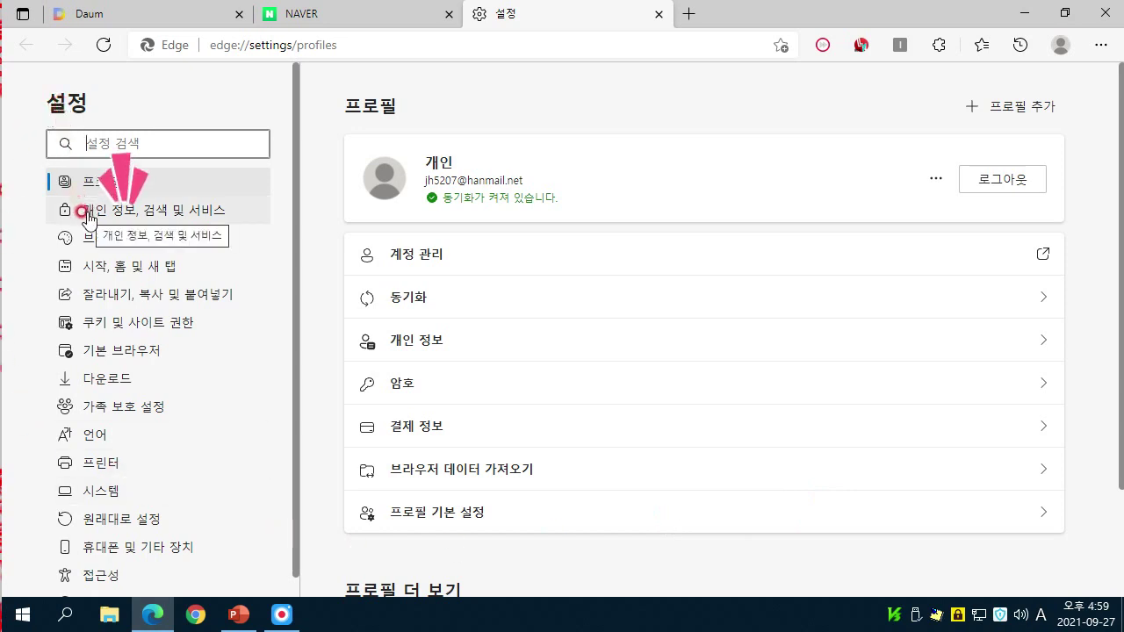
click(185, 217)
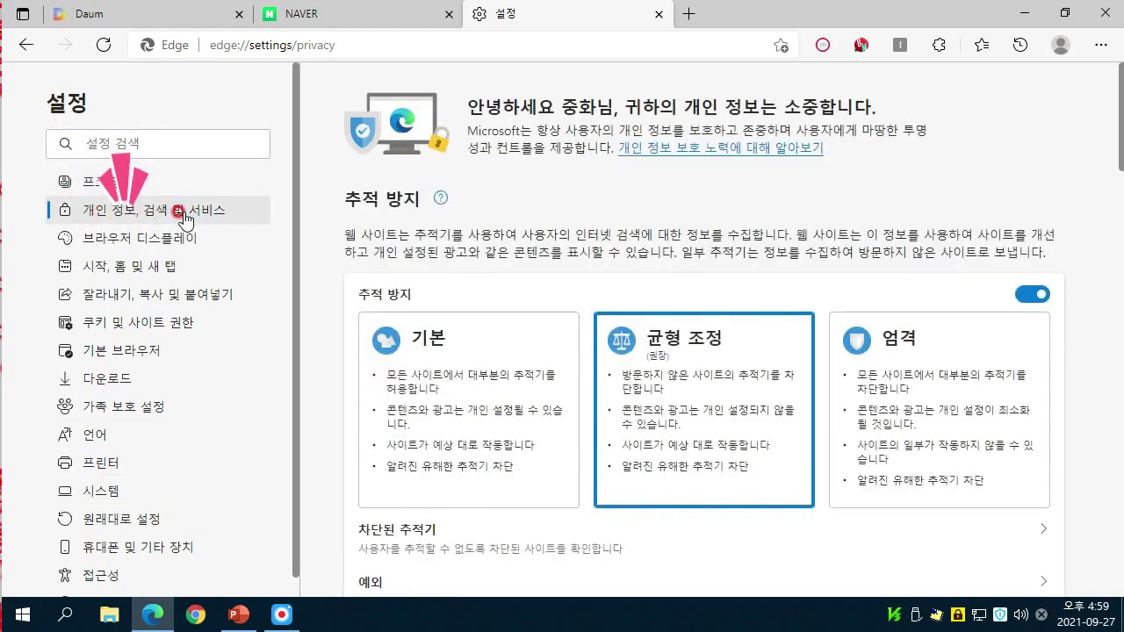
Open the choice of browsing data to clear now and set the time range to 모든 시간
drag(1120, 145, 1121, 227)
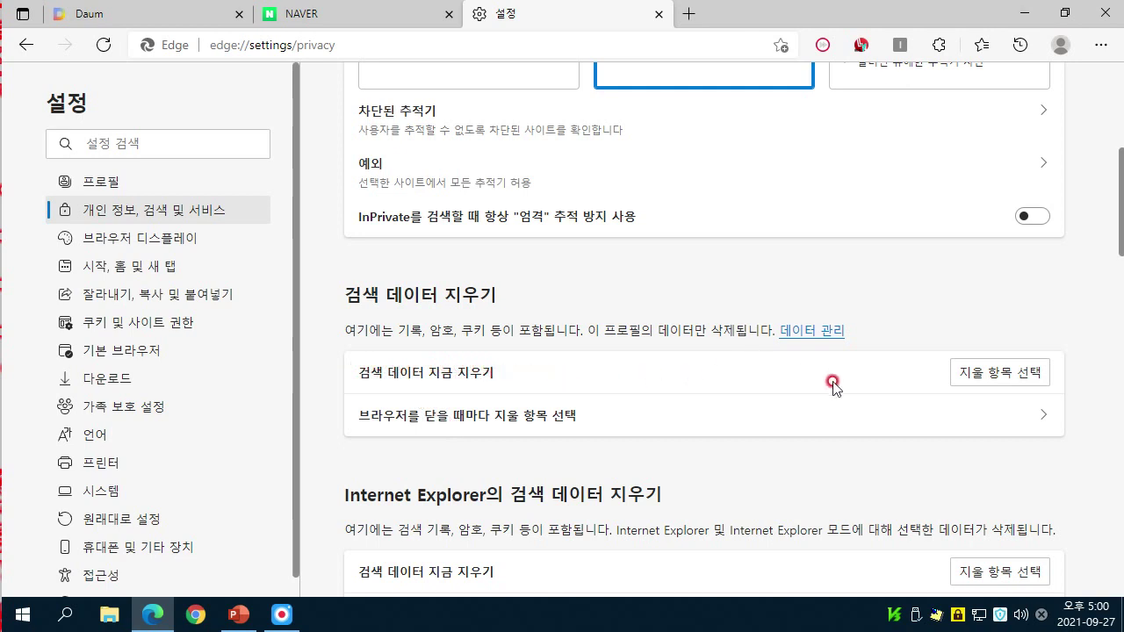
click(985, 375)
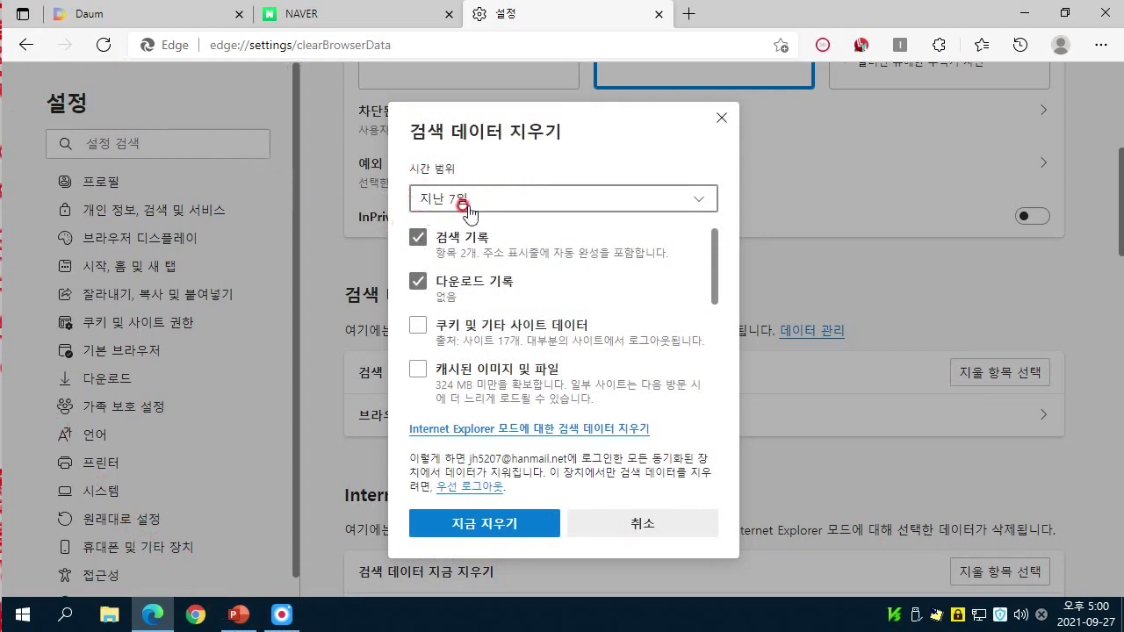
click(701, 198)
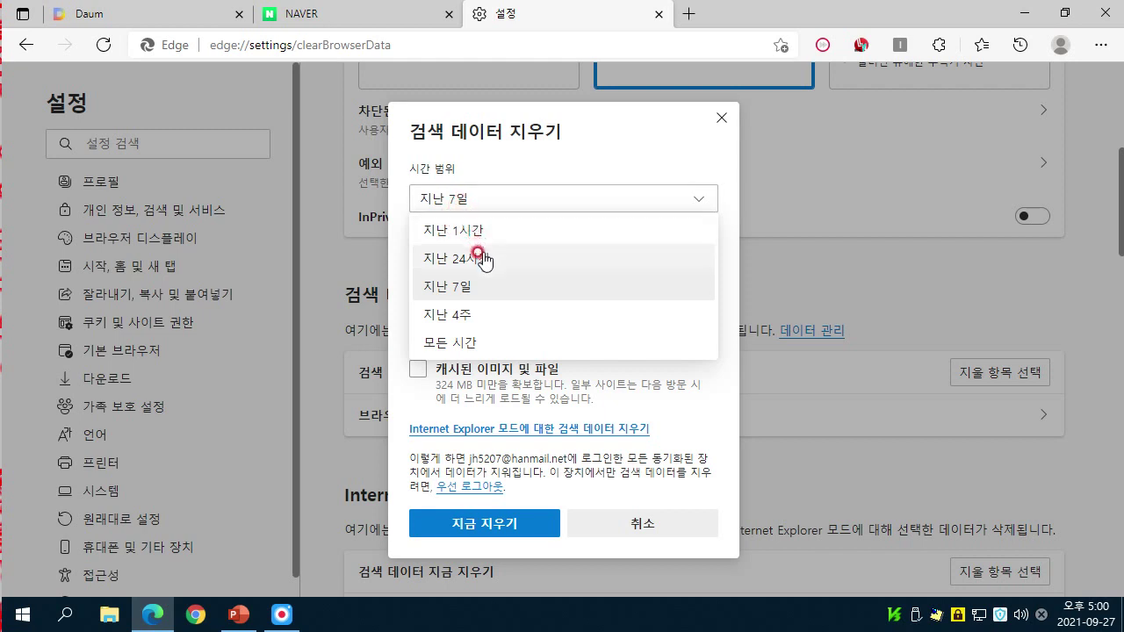
click(455, 346)
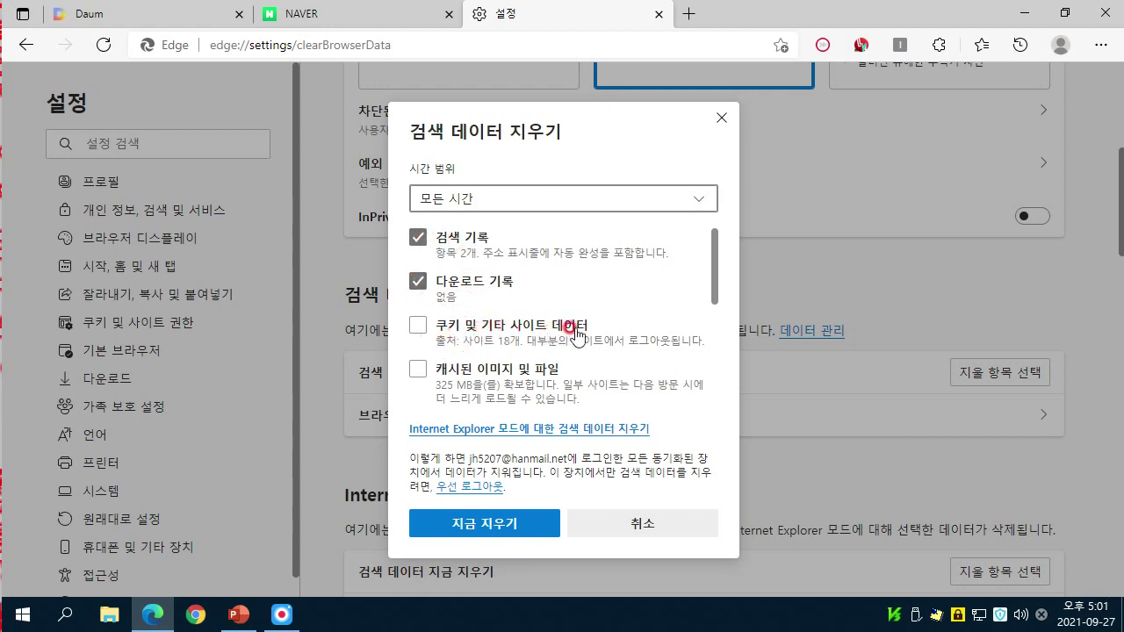
Clear 검색 기록 and 다운로드 기록 now, leaving 쿠키 및 기타 사이트 데이터 and 캐시된 이미지 및 파일 unselected
click(408, 332)
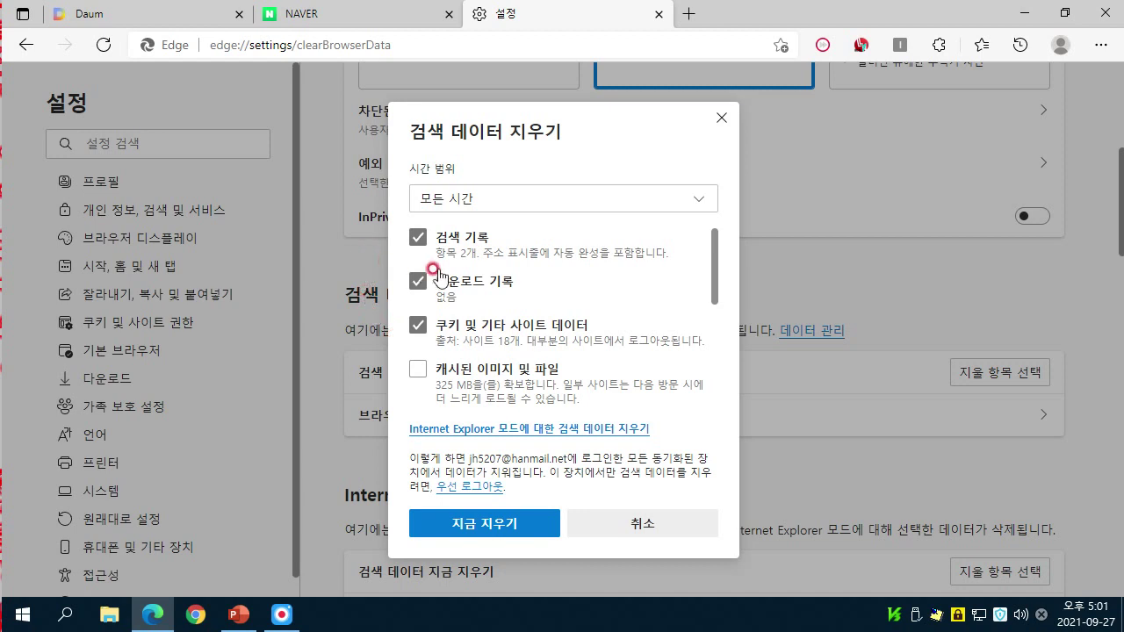
click(420, 326)
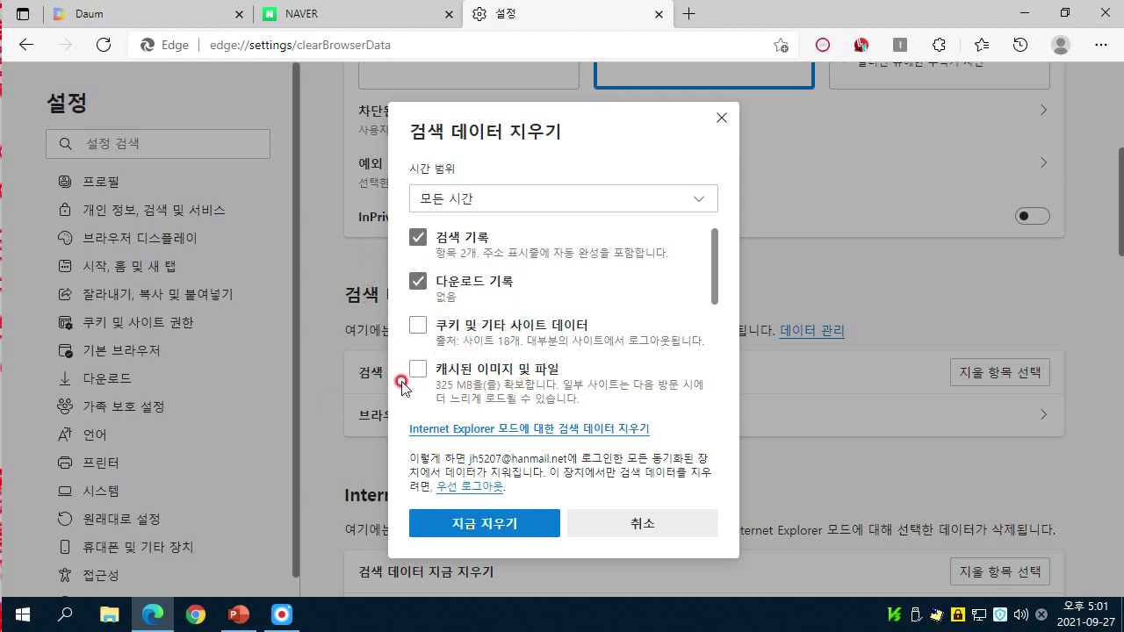
click(428, 370)
click(408, 399)
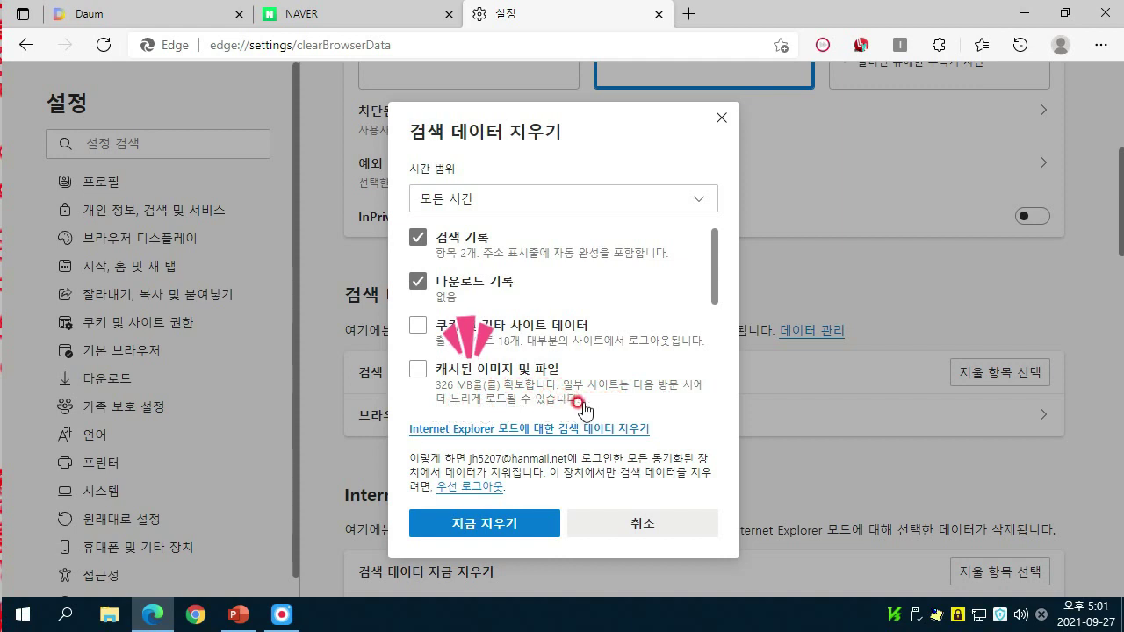
click(415, 371)
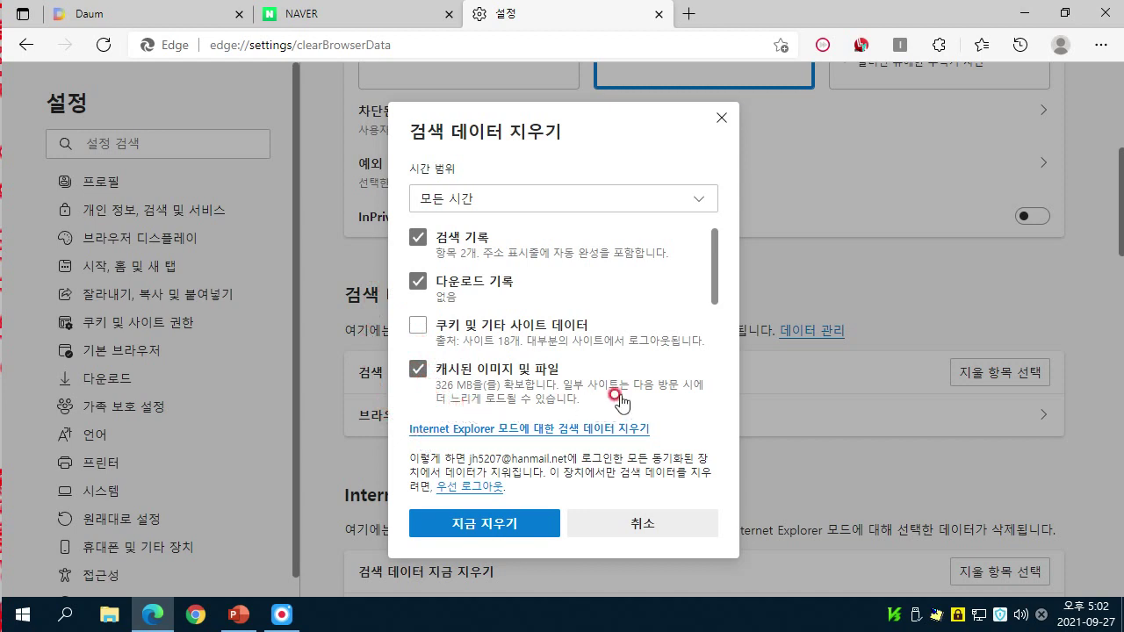
click(406, 369)
click(502, 525)
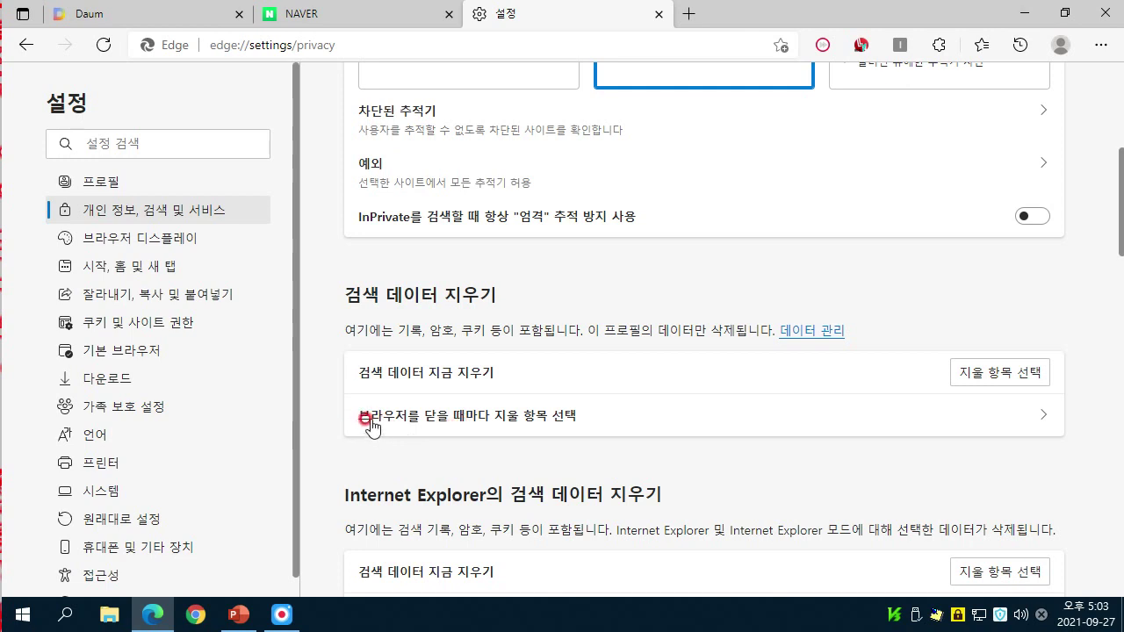
Open the settings for clearing data on browser close and keep 검색 기록 and 다운로드 기록 switched on
click(485, 419)
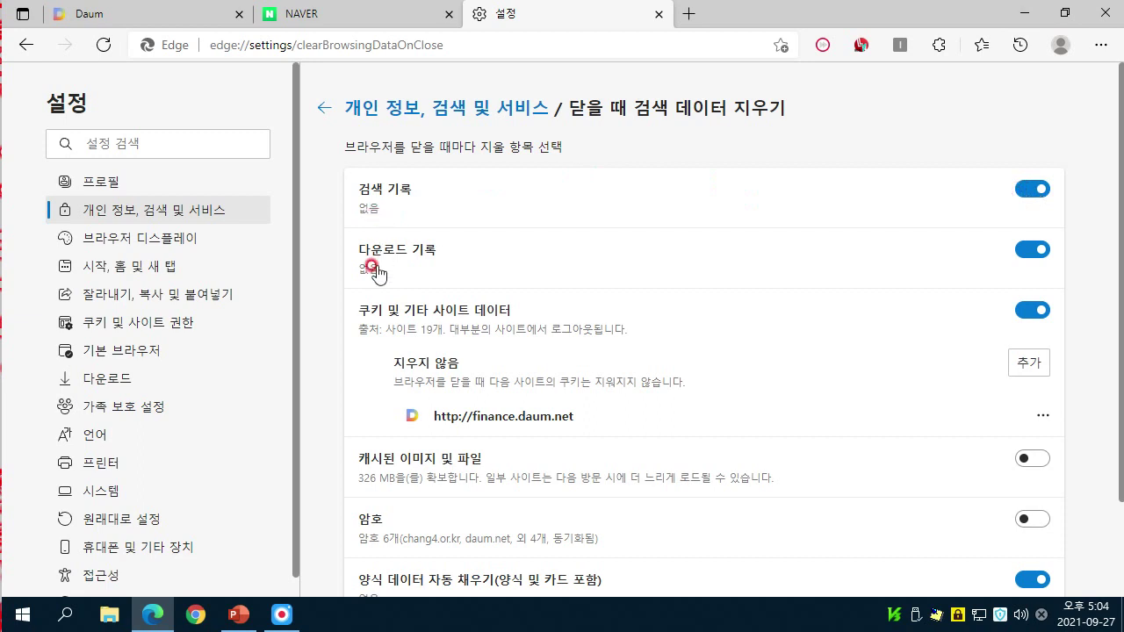
click(1021, 192)
click(1025, 249)
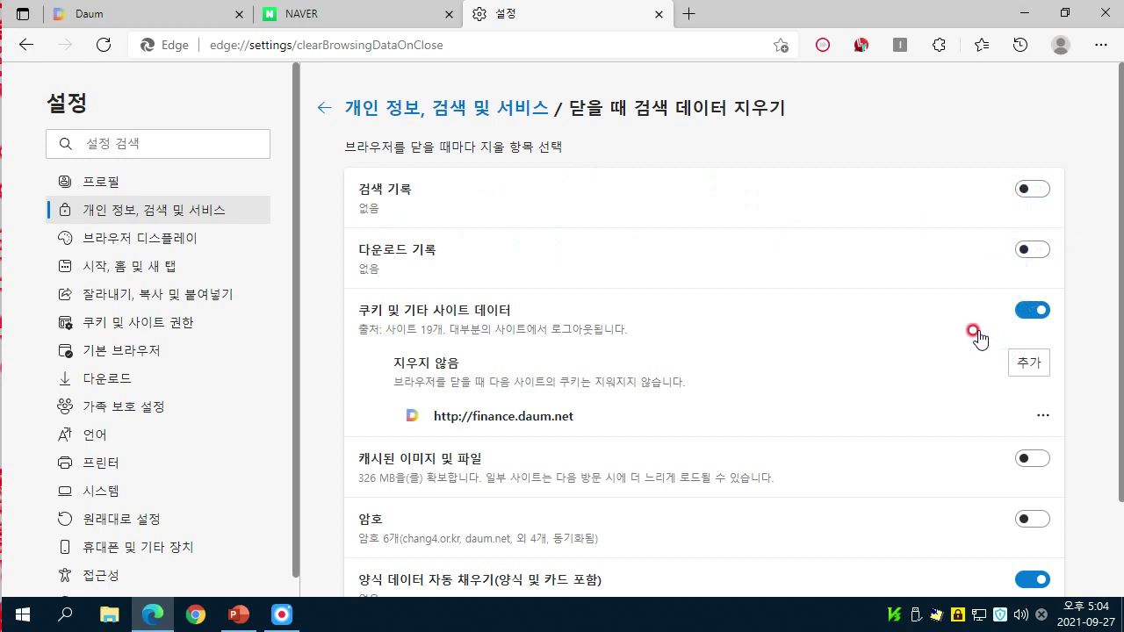
click(1037, 189)
click(1028, 250)
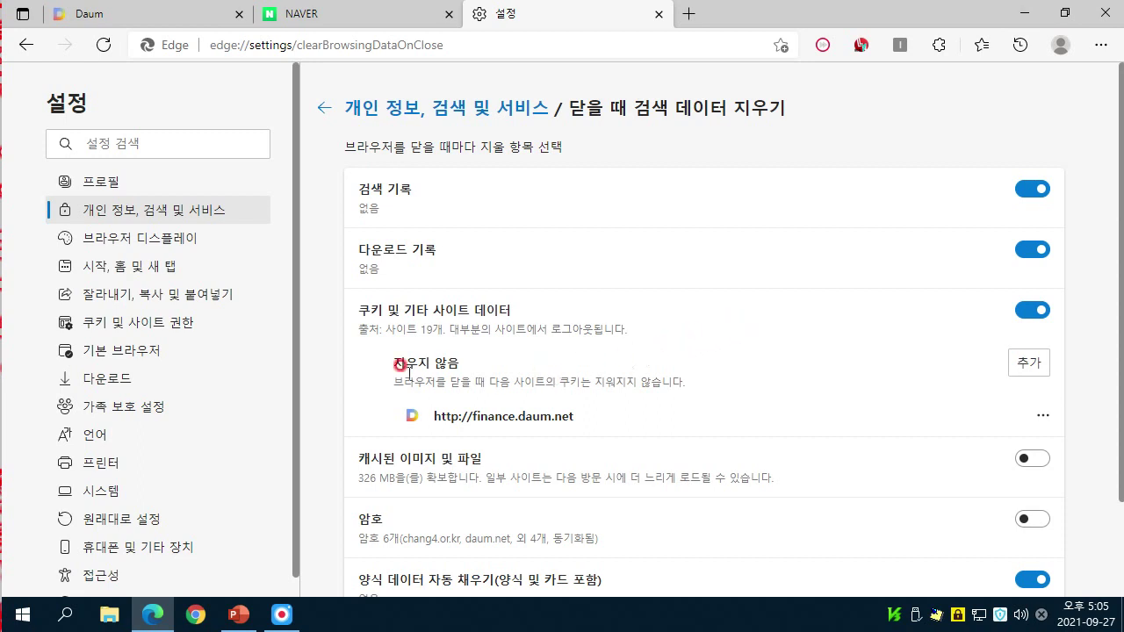
click(1028, 363)
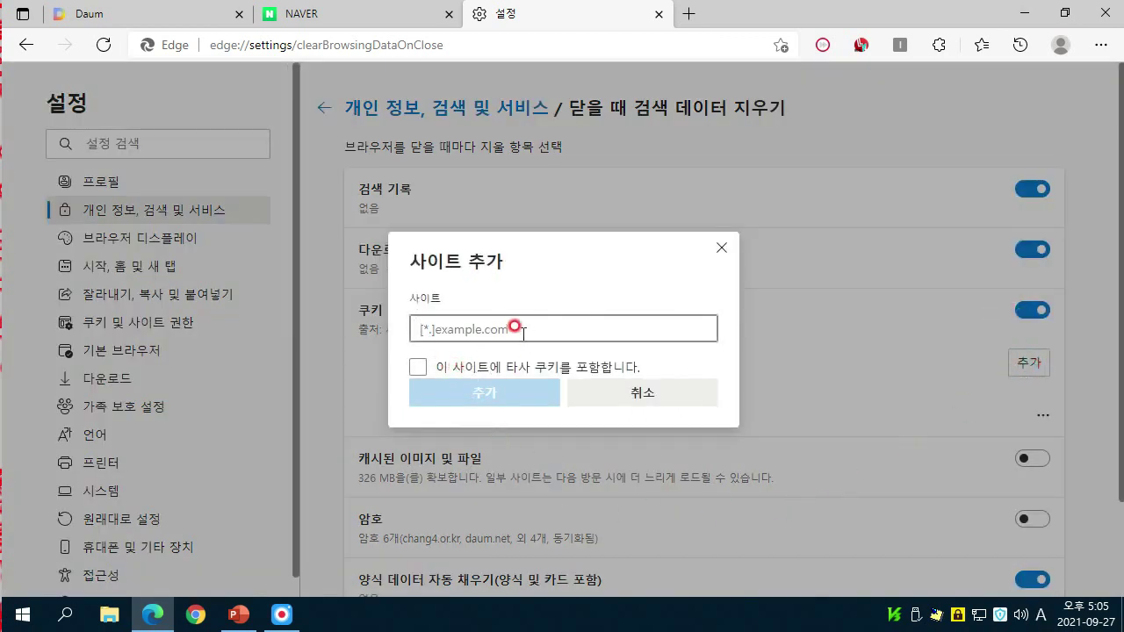
click(454, 326)
text(https)
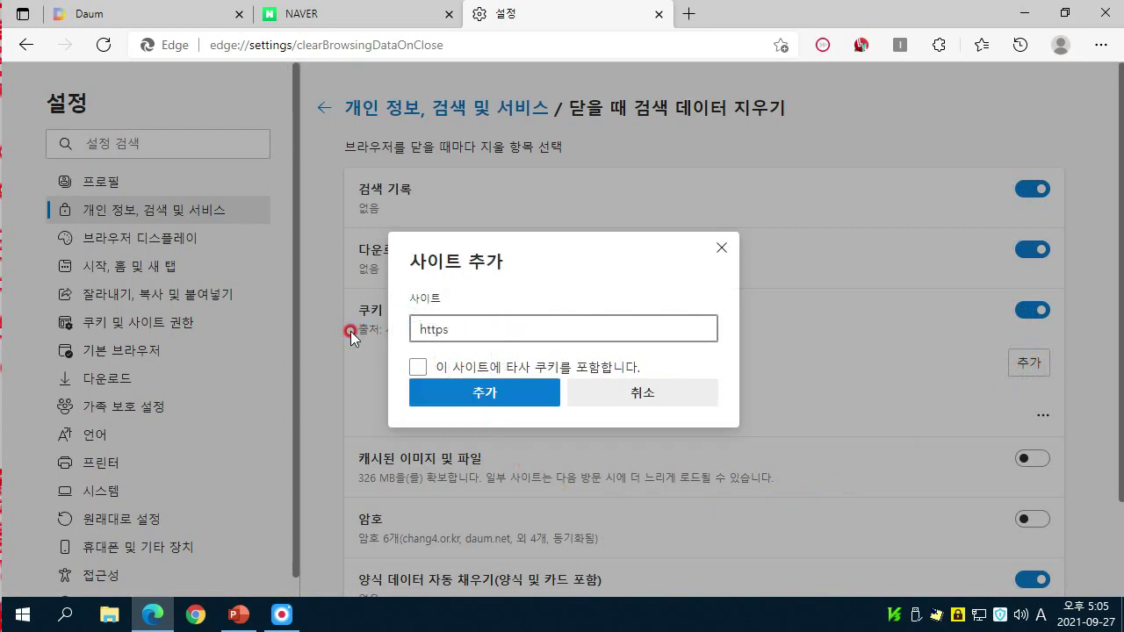
text(://www.youtube.com)
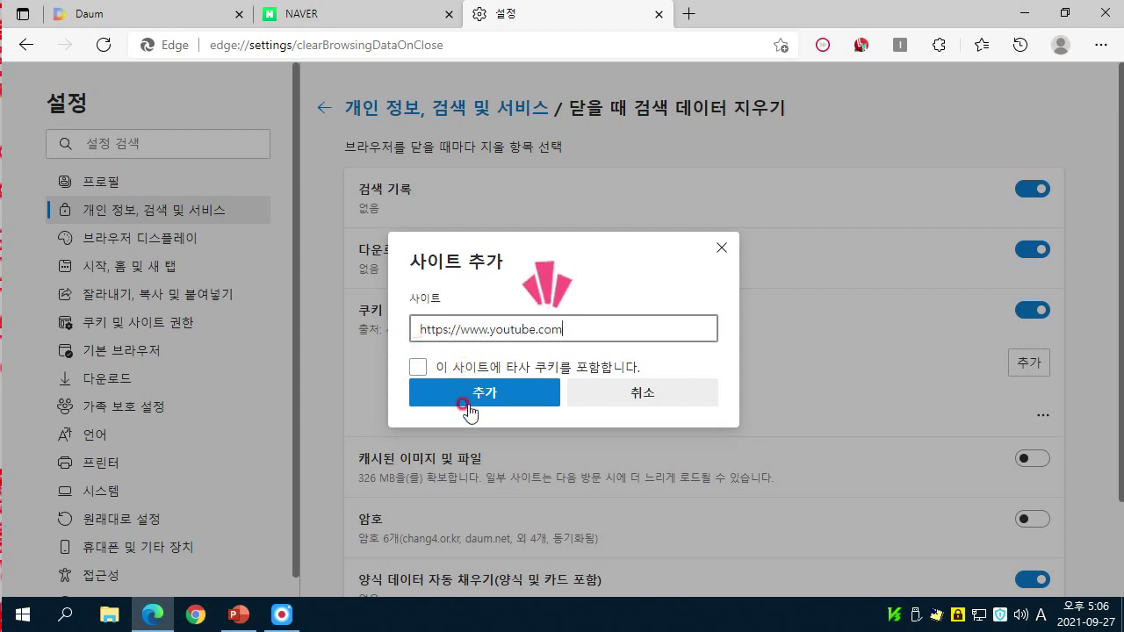
click(504, 399)
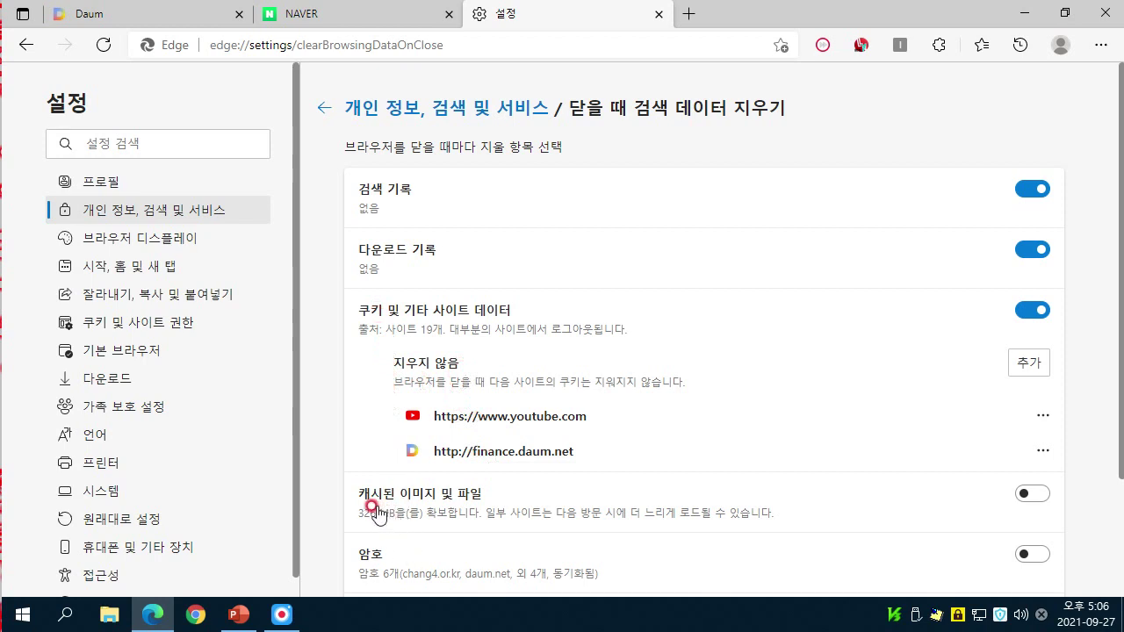
Try the clear-on-close switches for 캐시된 이미지 및 파일 and 사이트 사용 권한, ending with both off
click(1033, 495)
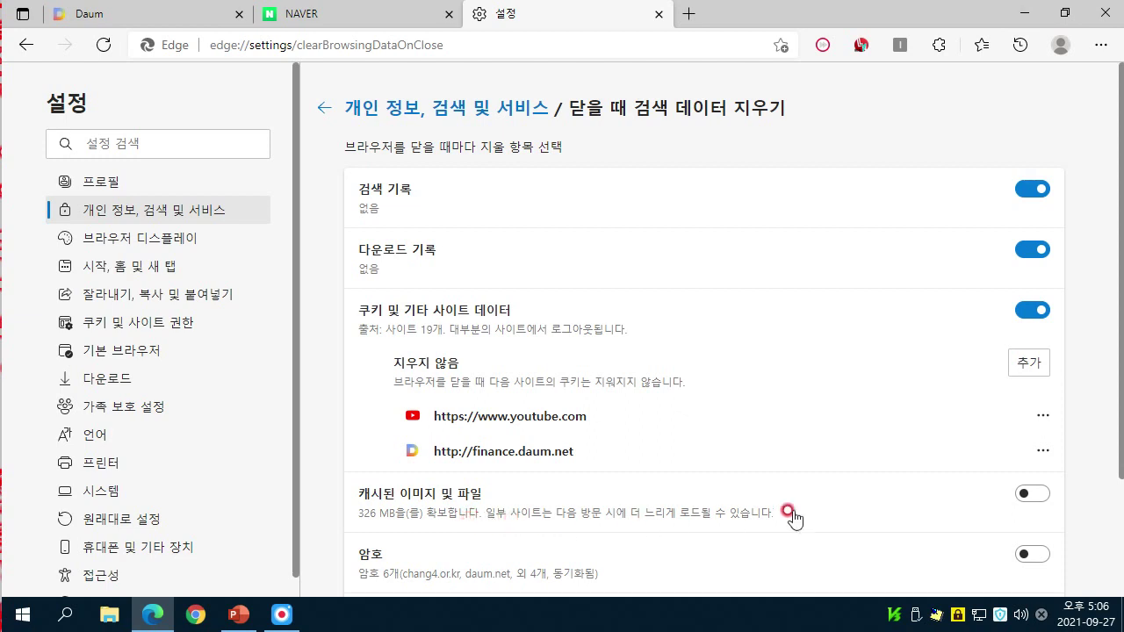
click(1033, 497)
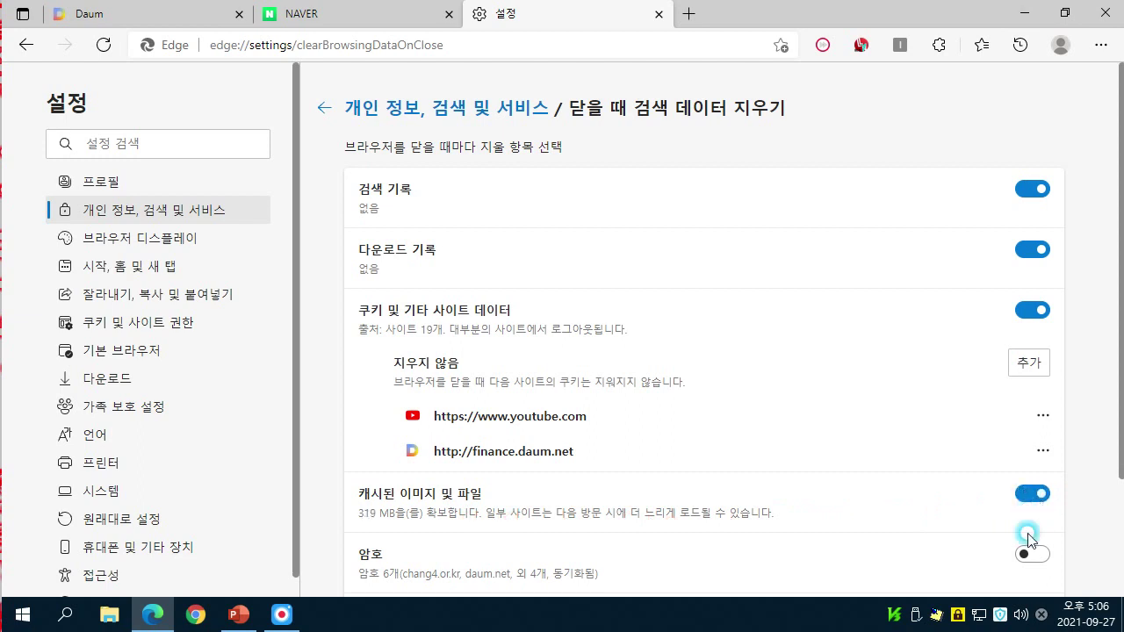
click(1030, 497)
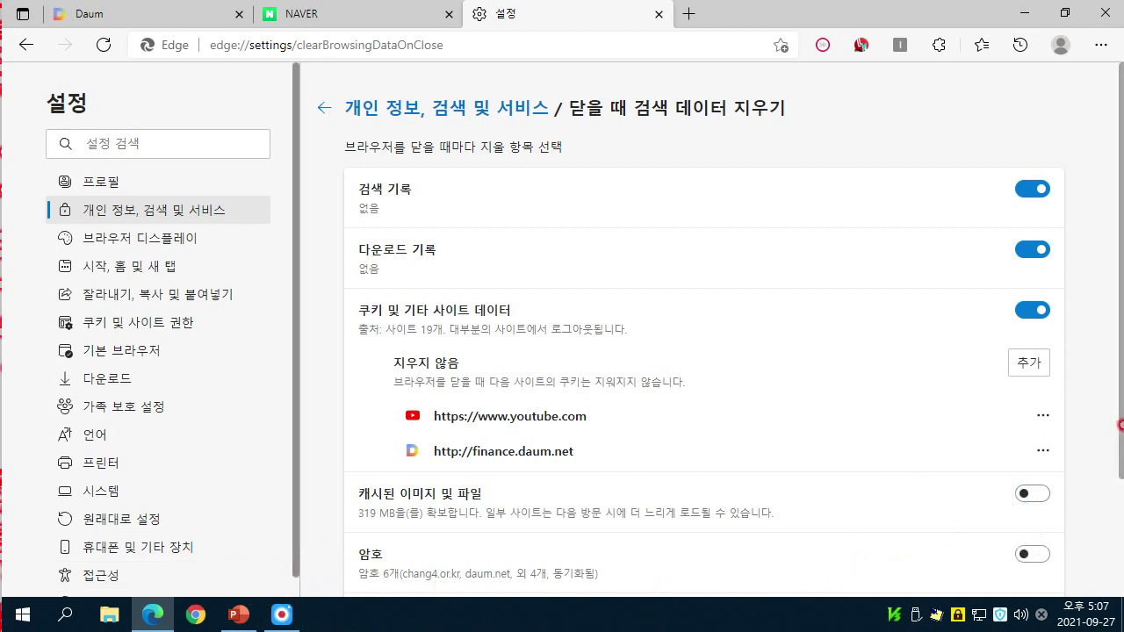
drag(1121, 426, 1121, 532)
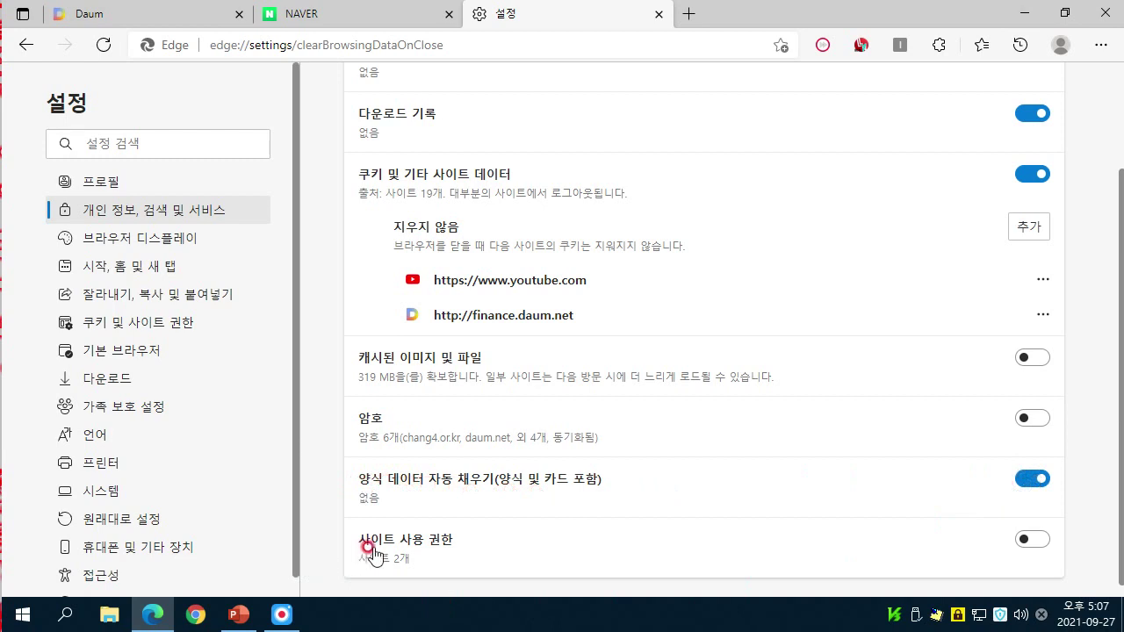
click(1027, 540)
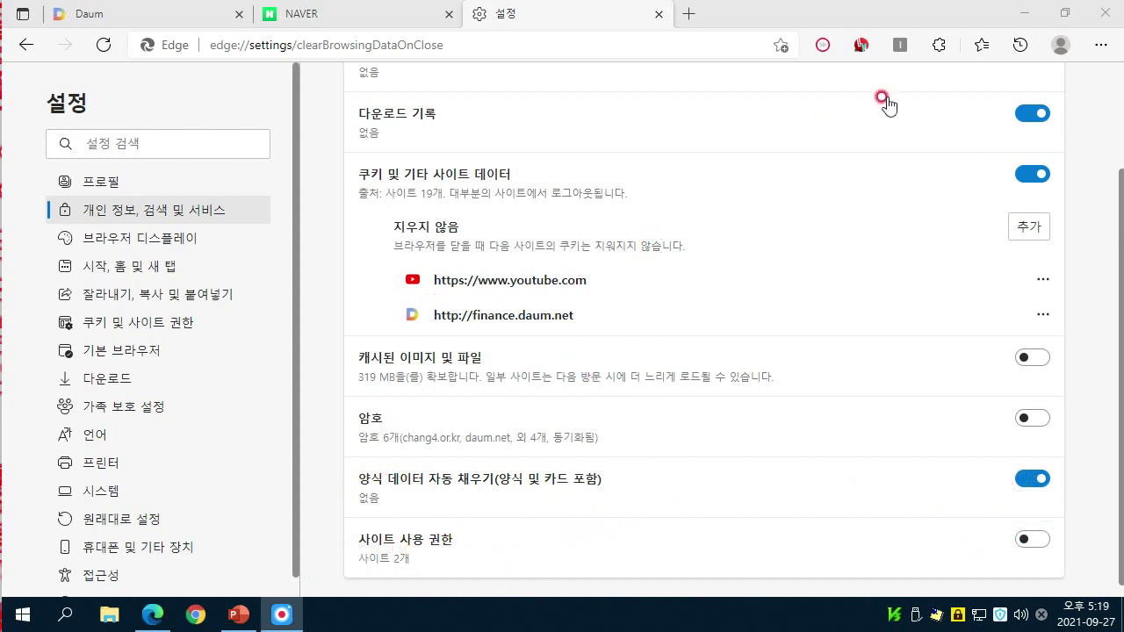
Close the settings tab
key(ctrl+w)
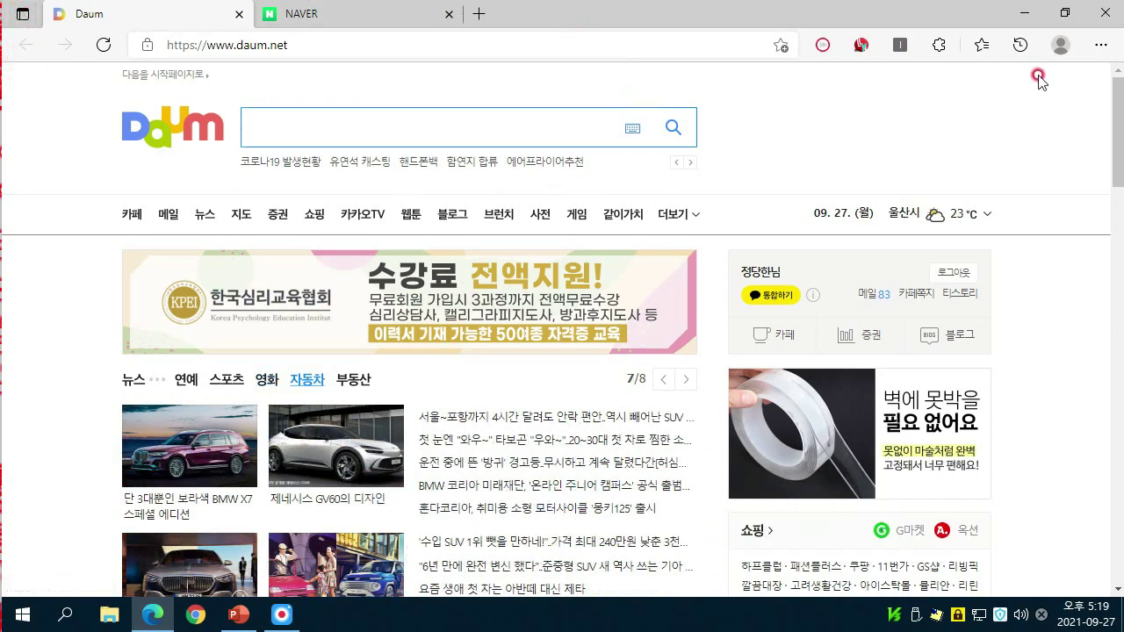
click(281, 615)
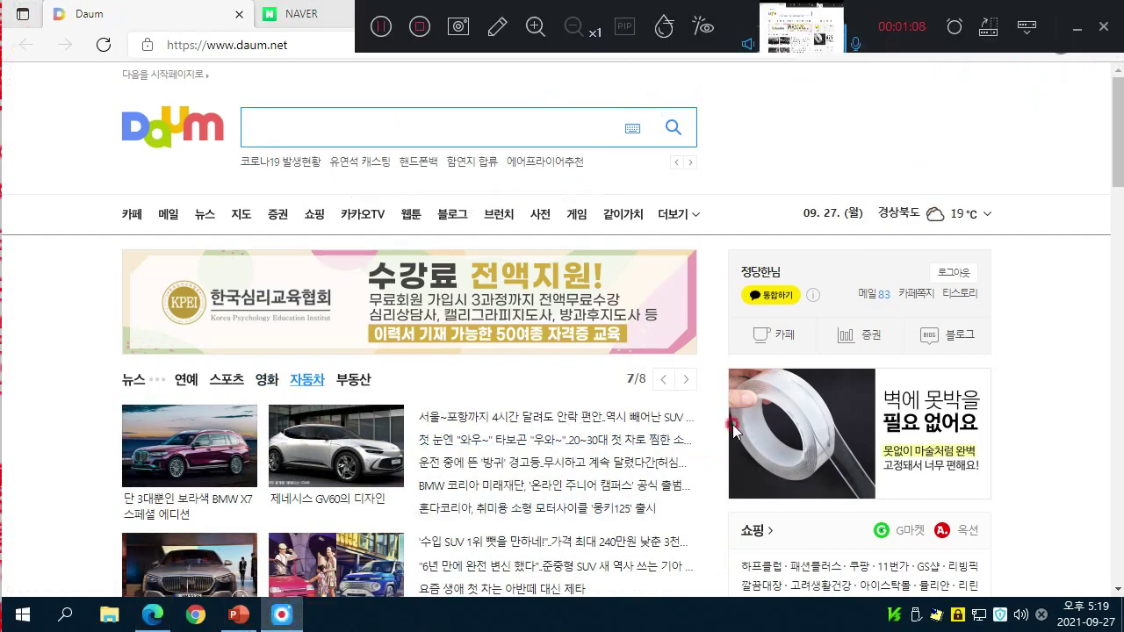